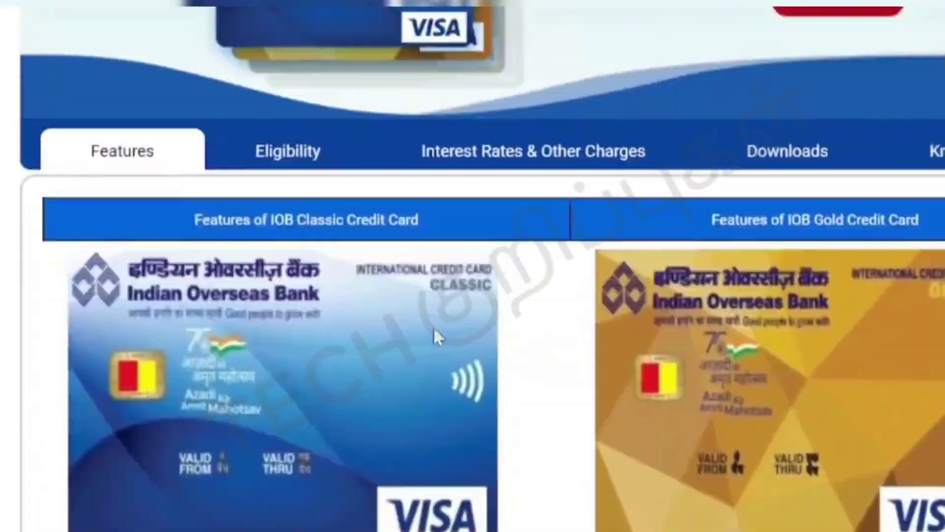
# Scroll up the IOB credit card features page to reach the Apply link
pyautogui.scroll(5, 433, 326)
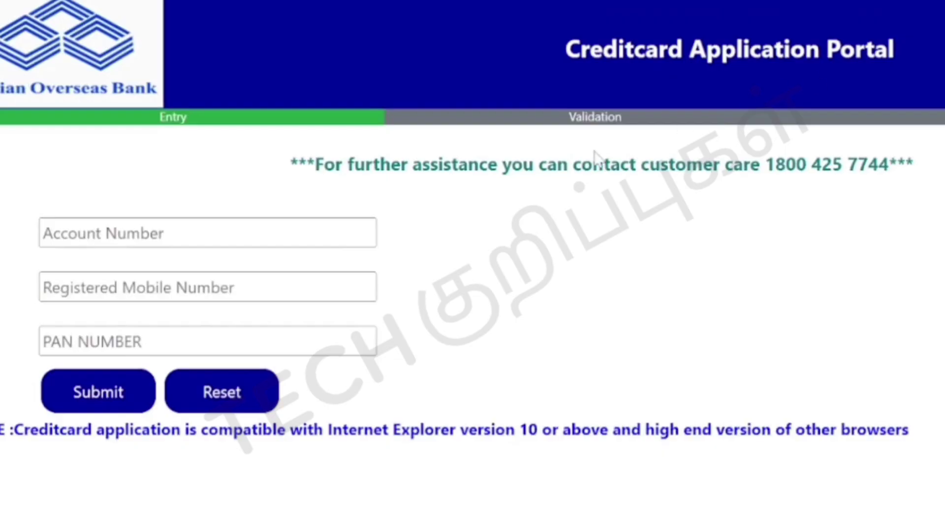
# Select the Account Number field to begin entering the account, mobile and PAN details
pyautogui.click(64, 233)
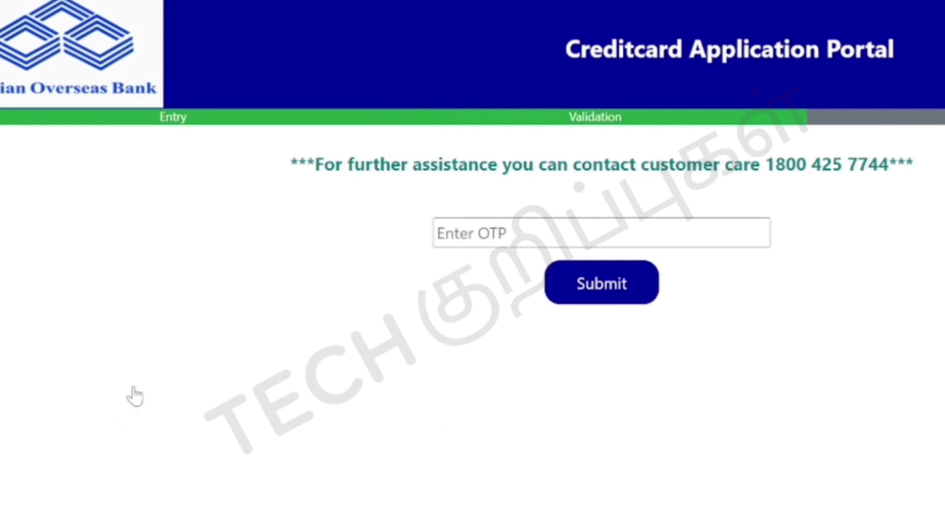
# Submit the entered OTP to reach the portal's service menu
pyautogui.click(520, 269)
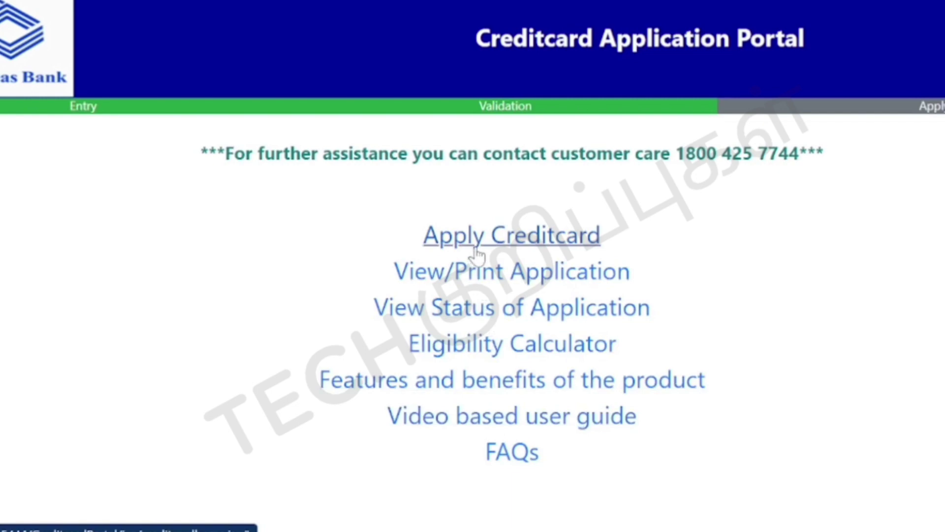
# Start a new Apply Creditcard form, marital status Single and 0 dependents
pyautogui.click(545, 226)
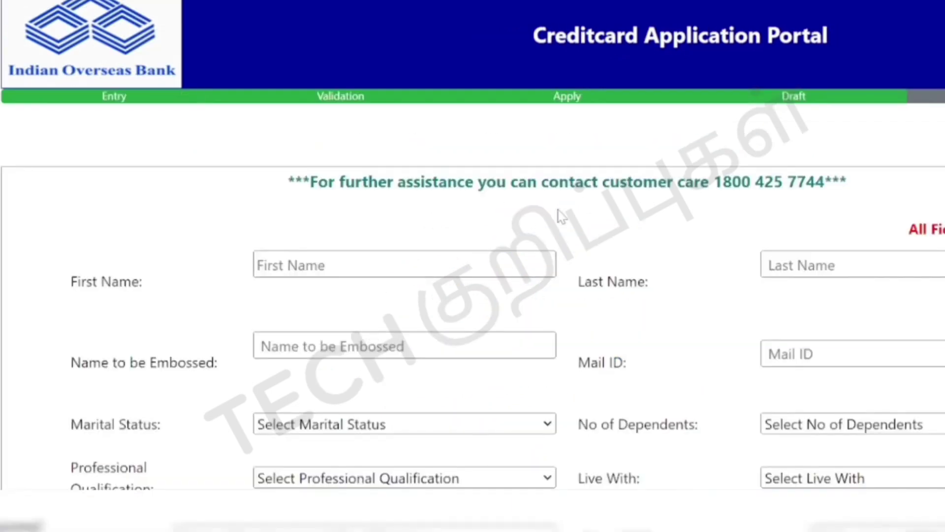
pyautogui.scroll(-4, 595, 217)
pyautogui.click(797, 173)
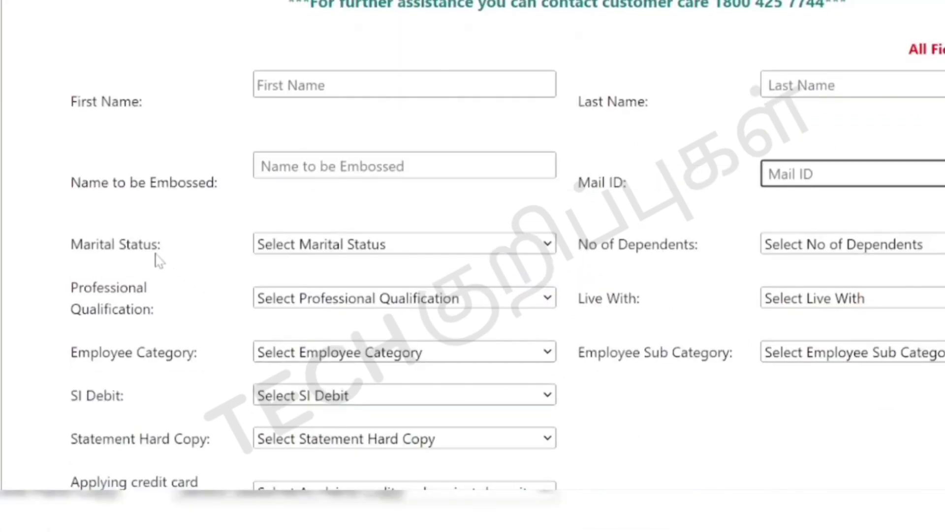
pyautogui.click(315, 255)
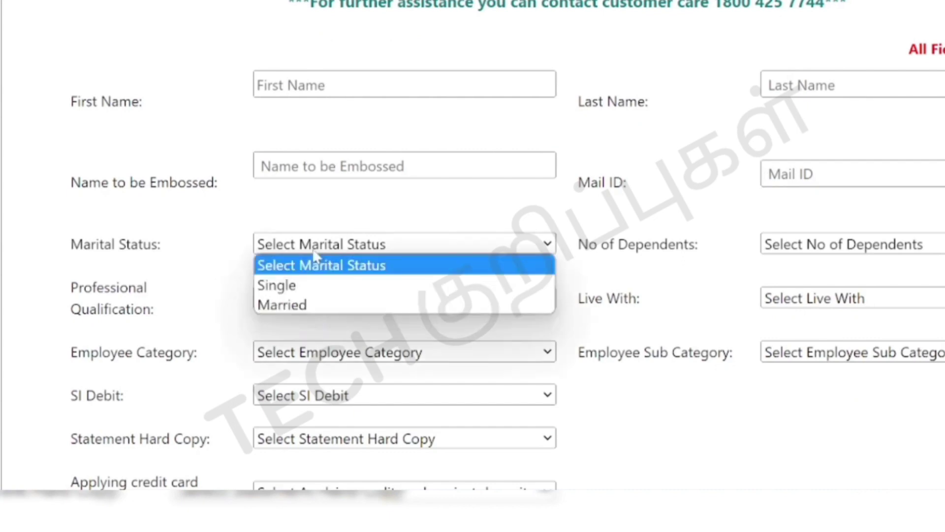
pyautogui.click(310, 288)
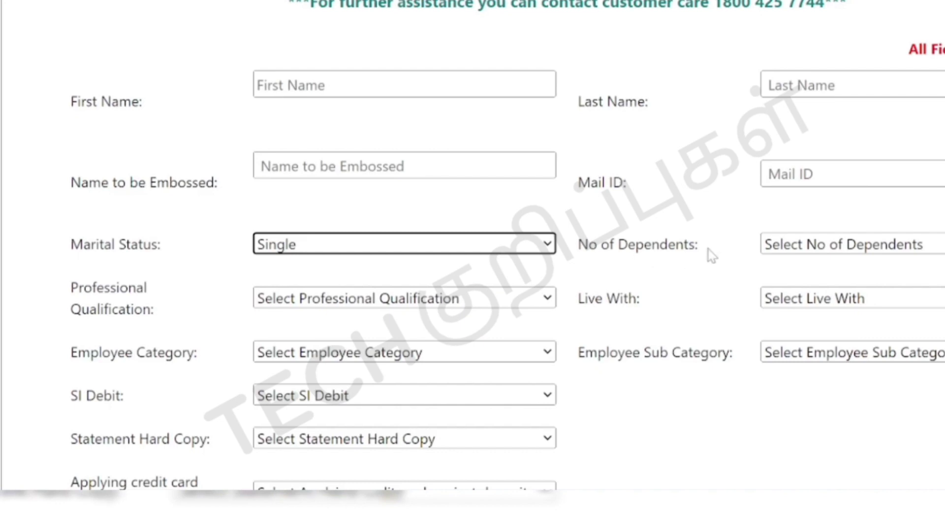
pyautogui.click(790, 250)
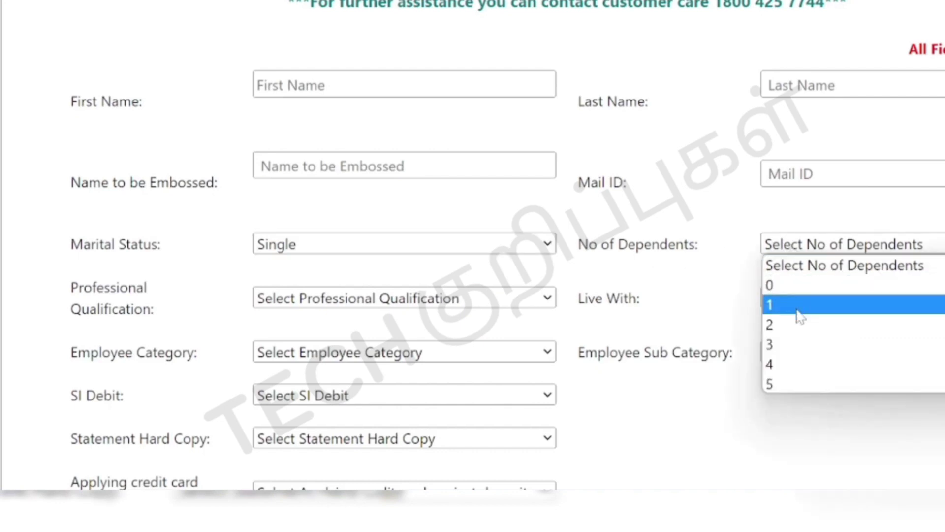
pyautogui.click(802, 290)
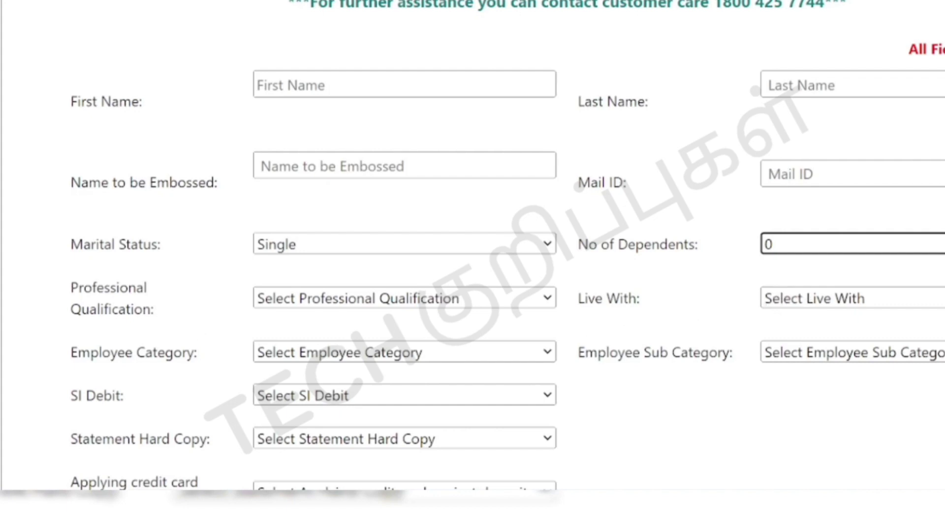
# Set qualification Others, living with Parents, employee category Self employed in Banking&Finance
pyautogui.click(290, 299)
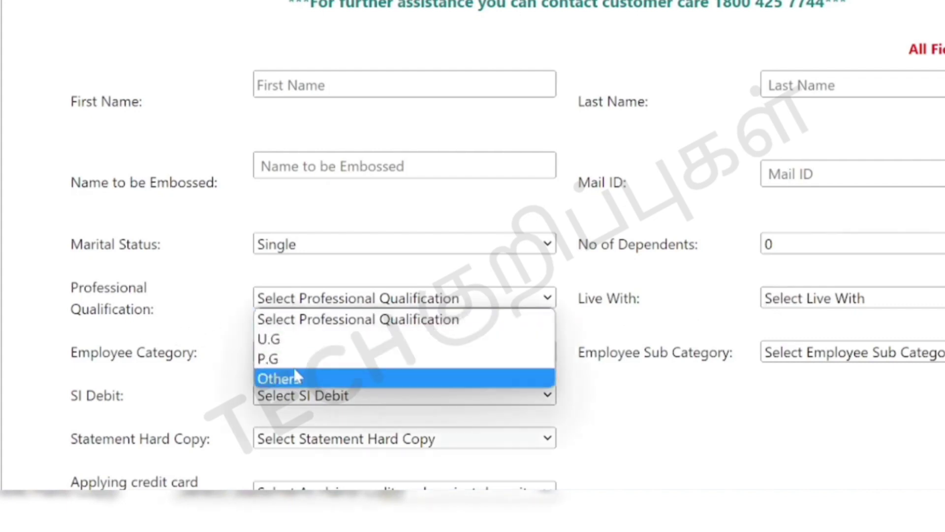
pyautogui.click(294, 379)
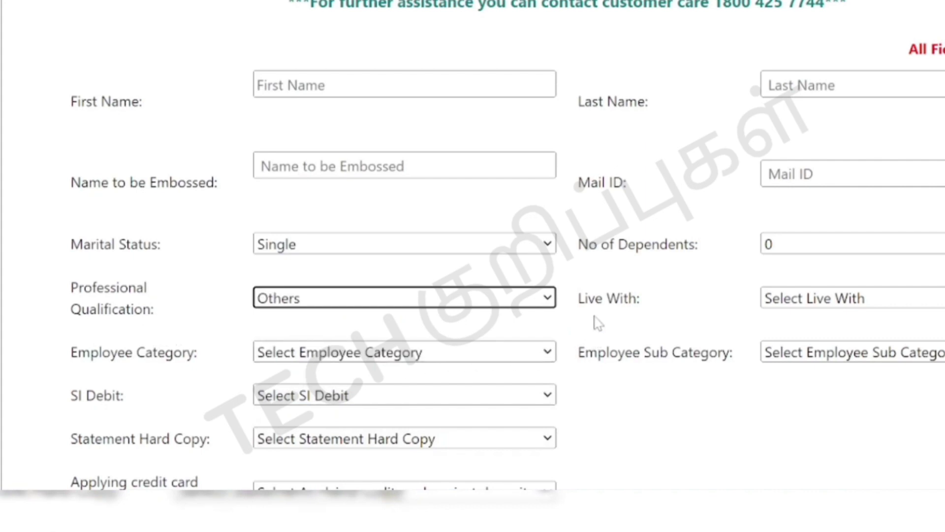
pyautogui.click(825, 305)
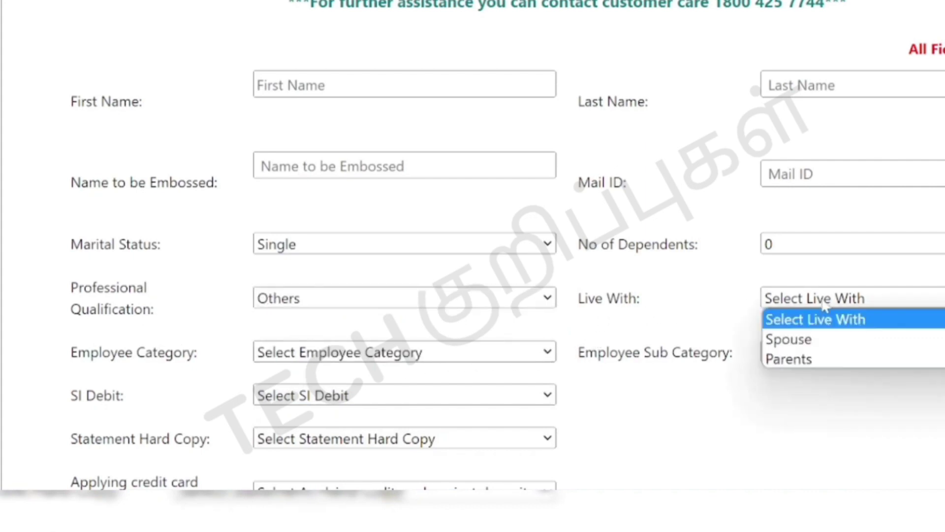
pyautogui.click(827, 364)
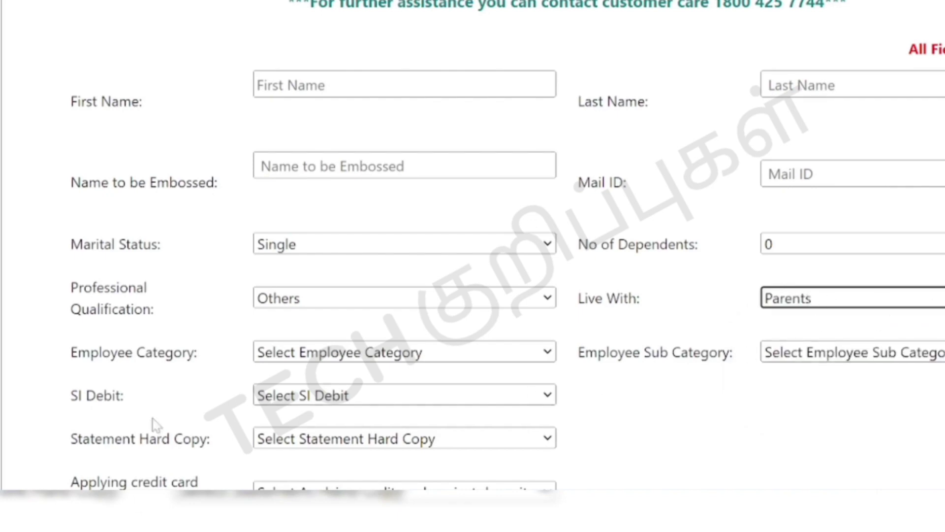
pyautogui.click(297, 352)
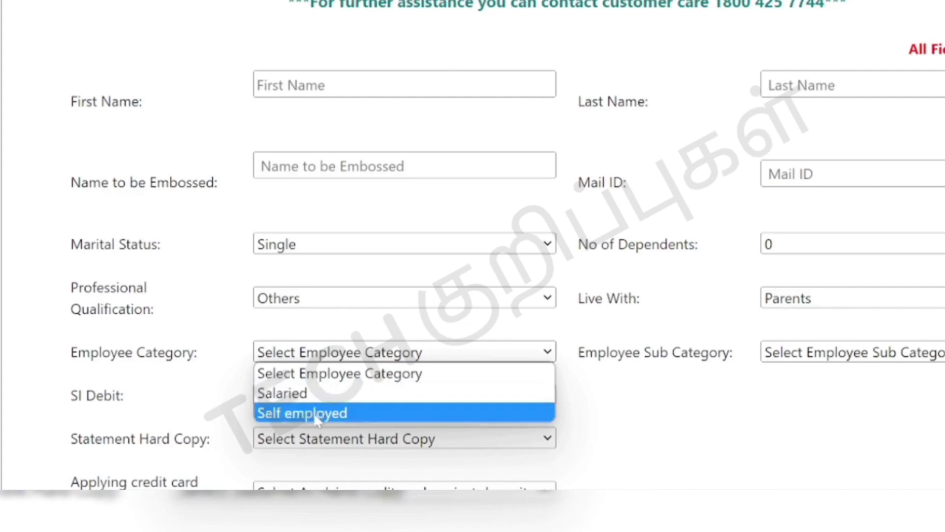
pyautogui.click(326, 412)
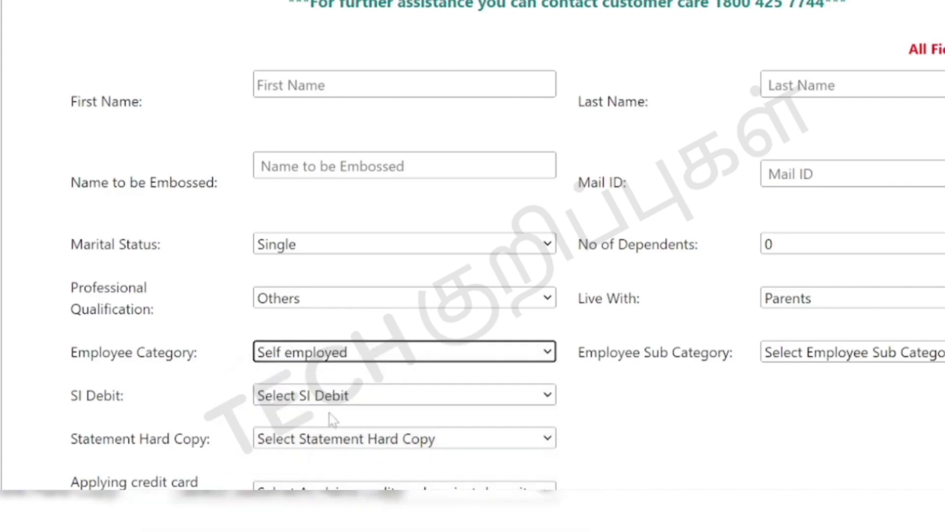
pyautogui.click(807, 365)
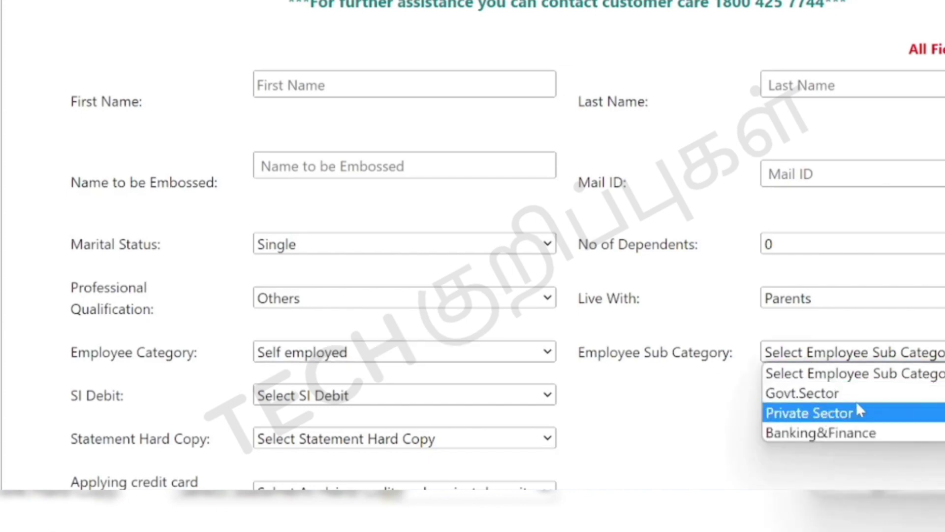
pyautogui.click(827, 433)
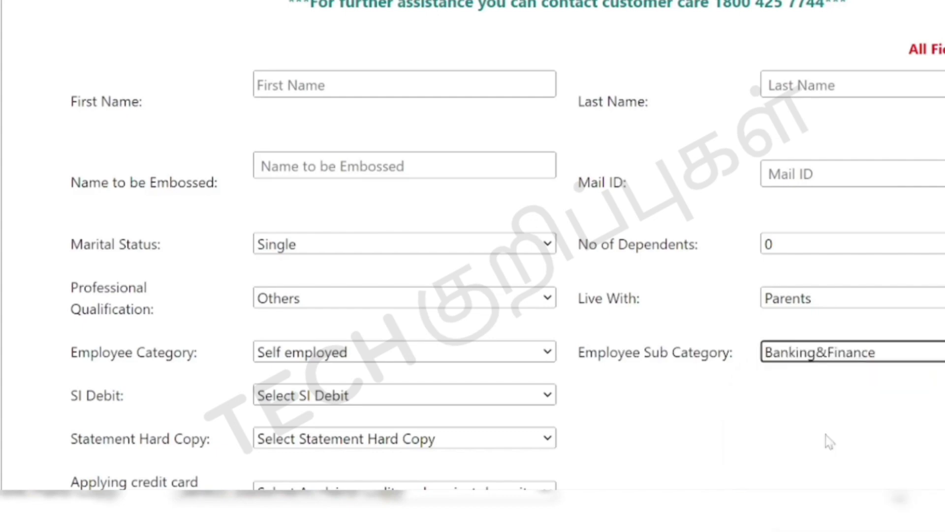
# Set SI Debit, Statement Hard Copy and card against deposit all to No
pyautogui.scroll(-3, 520, 434)
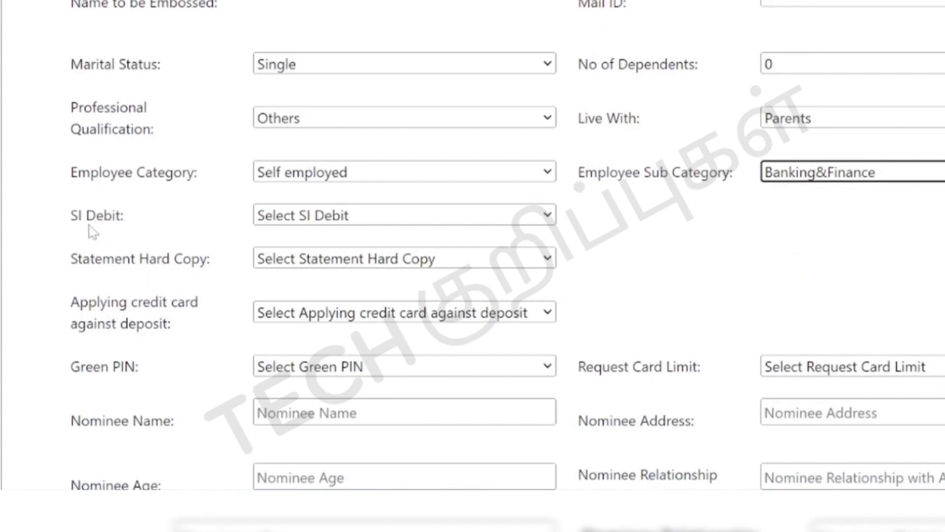
pyautogui.click(325, 222)
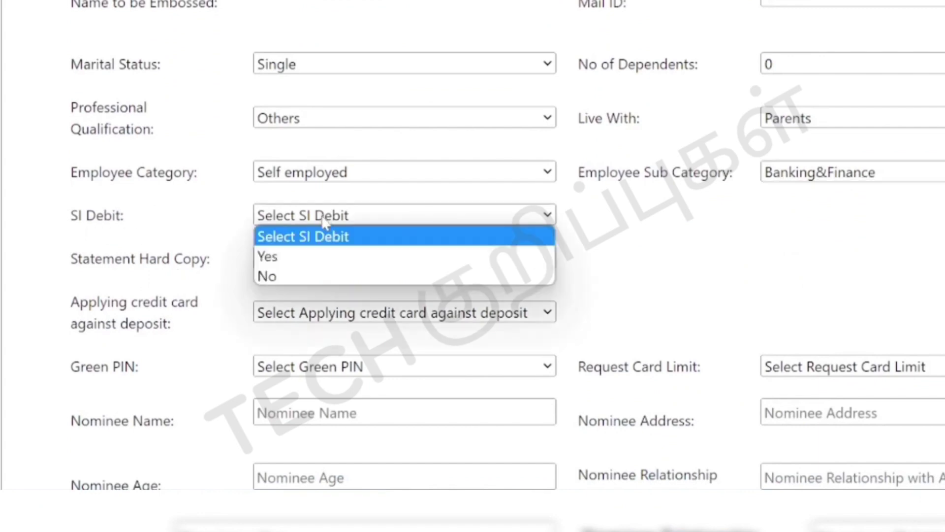
pyautogui.click(293, 275)
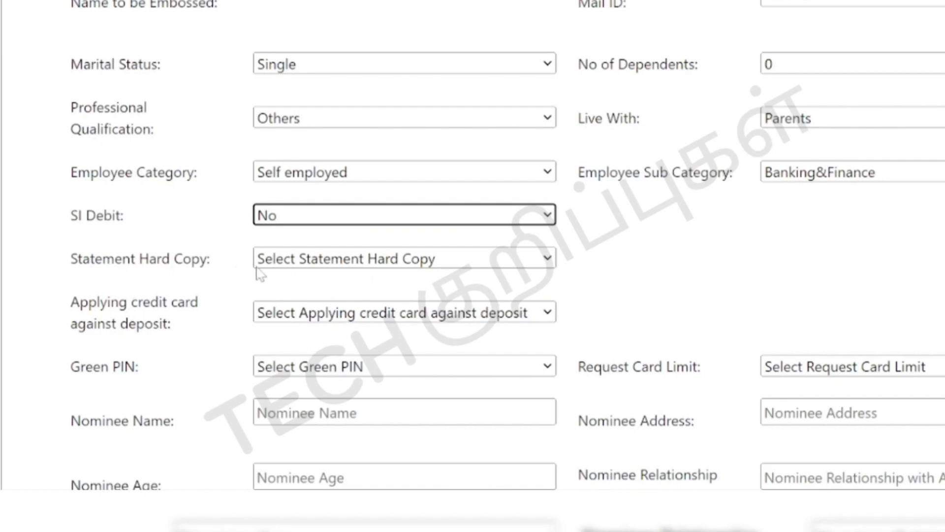
pyautogui.click(276, 266)
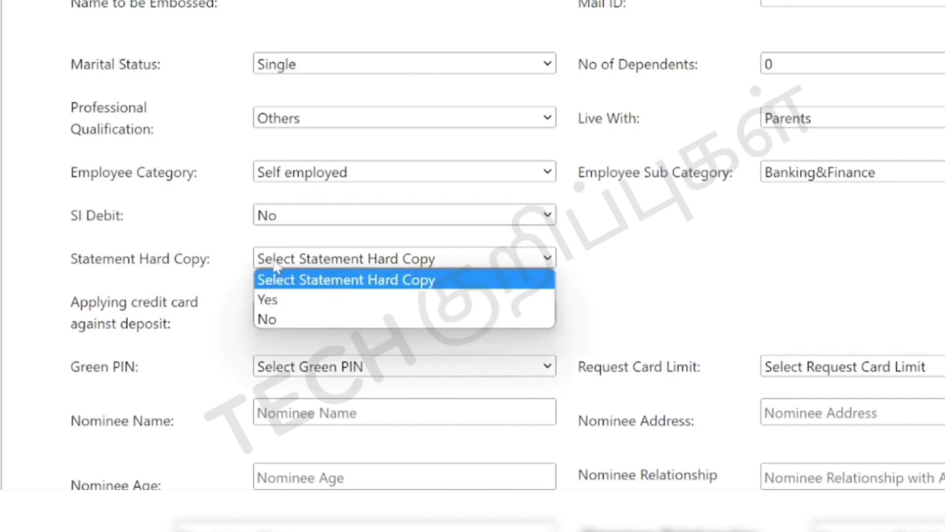
pyautogui.click(275, 318)
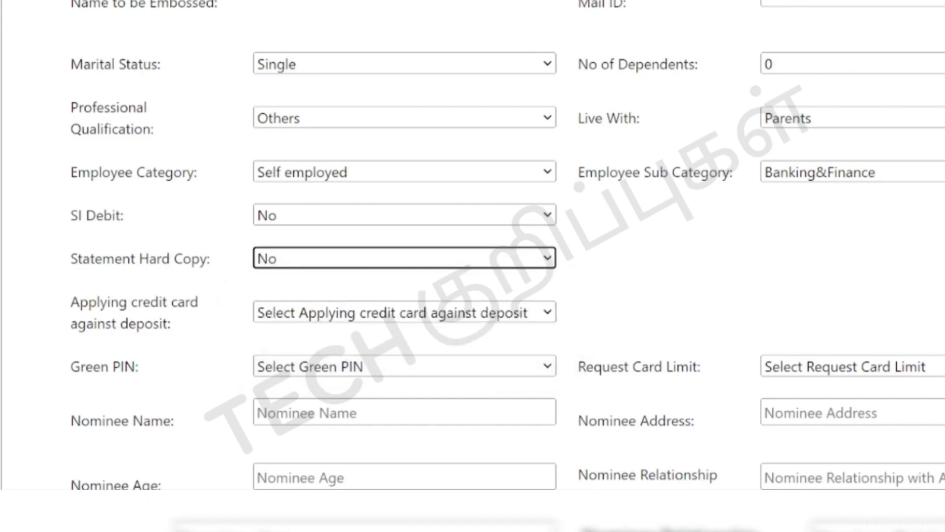
pyautogui.click(291, 315)
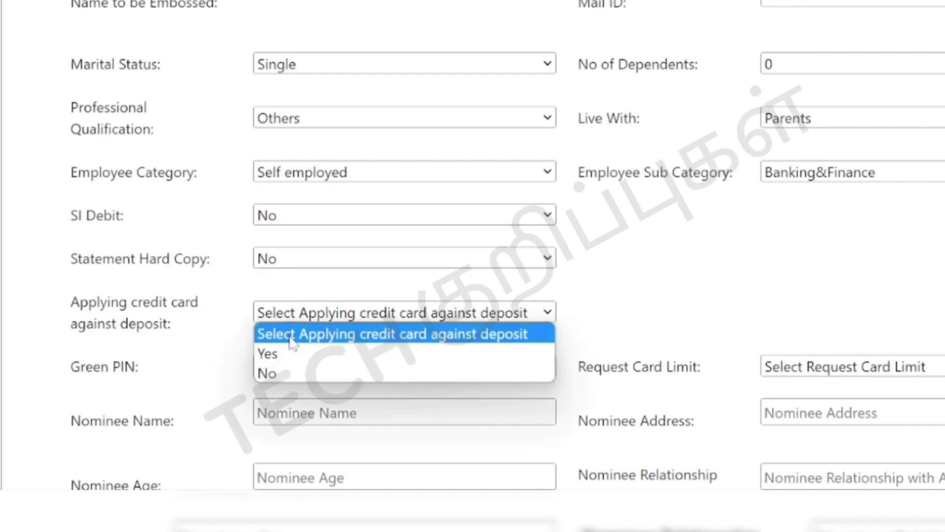
pyautogui.click(284, 374)
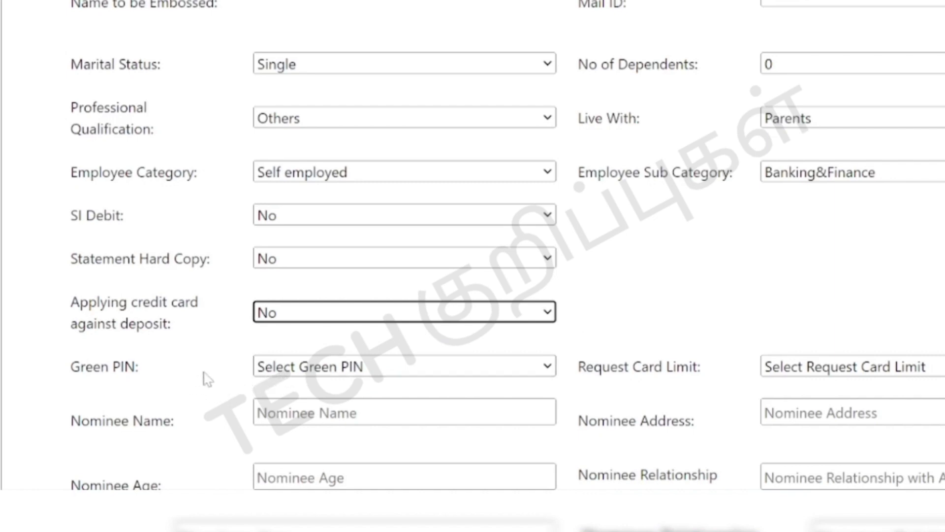
# Set Green PIN to Yes and request a card limit of 50000
pyautogui.click(287, 374)
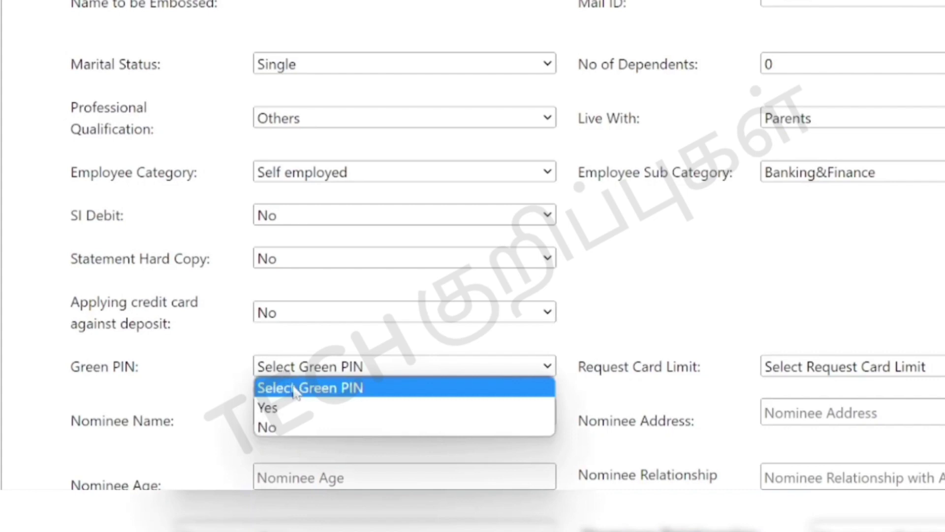
pyautogui.click(288, 408)
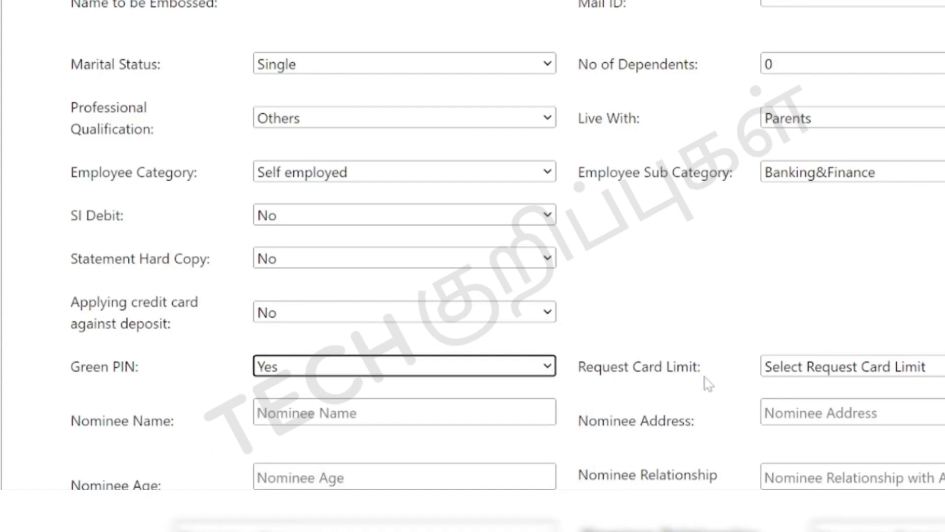
pyautogui.click(798, 373)
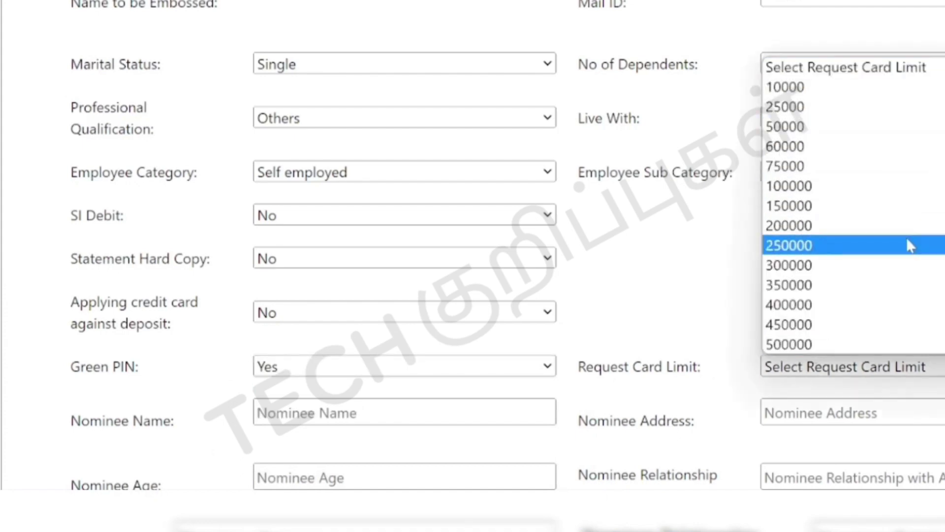
pyautogui.click(861, 127)
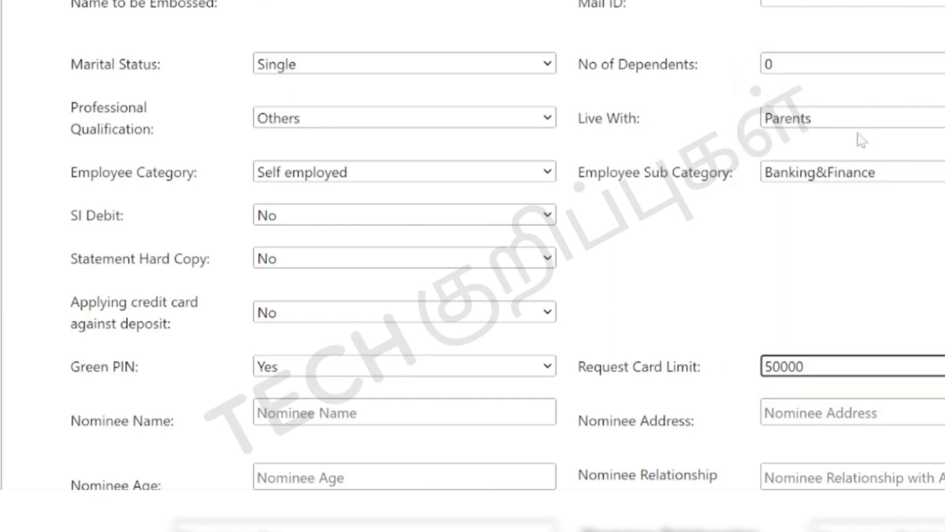
# Move through the Nominee Name, Address, Age and Relationship fields
pyautogui.scroll(-2, 597, 331)
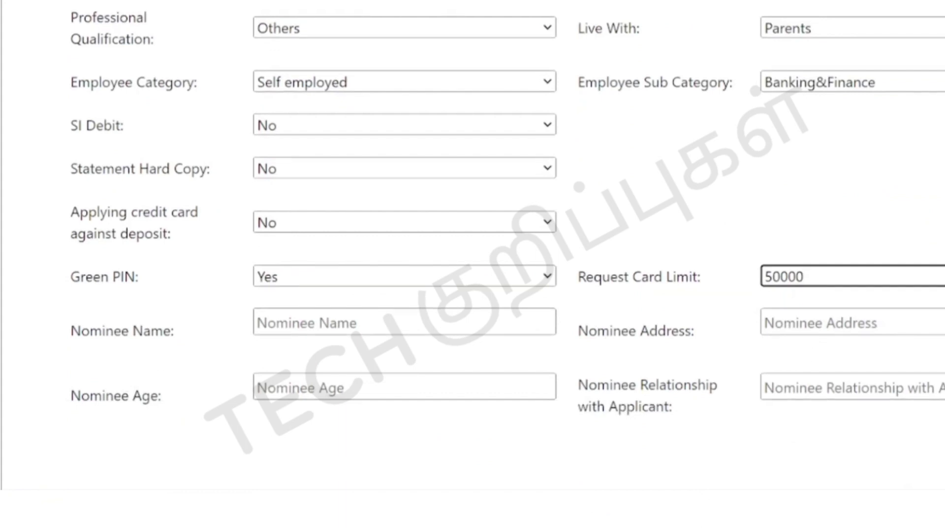
pyautogui.click(305, 322)
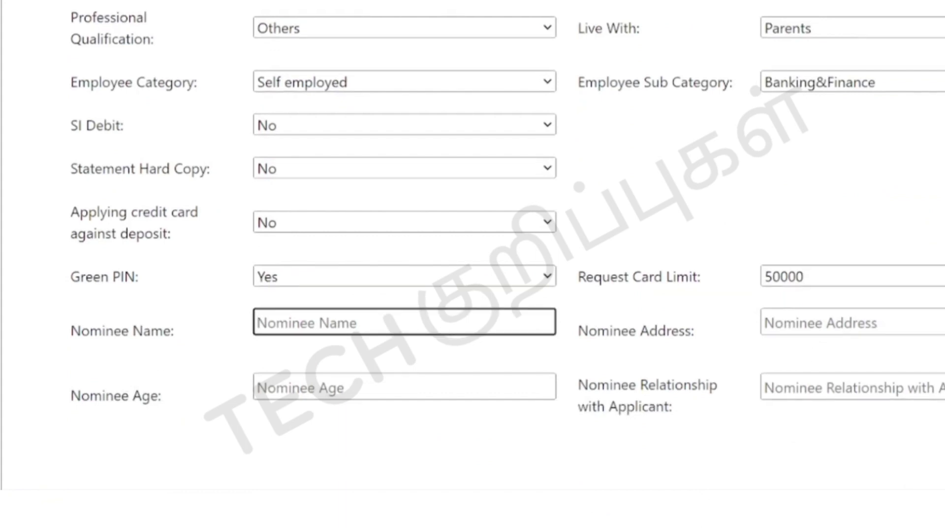
pyautogui.press('Tab')
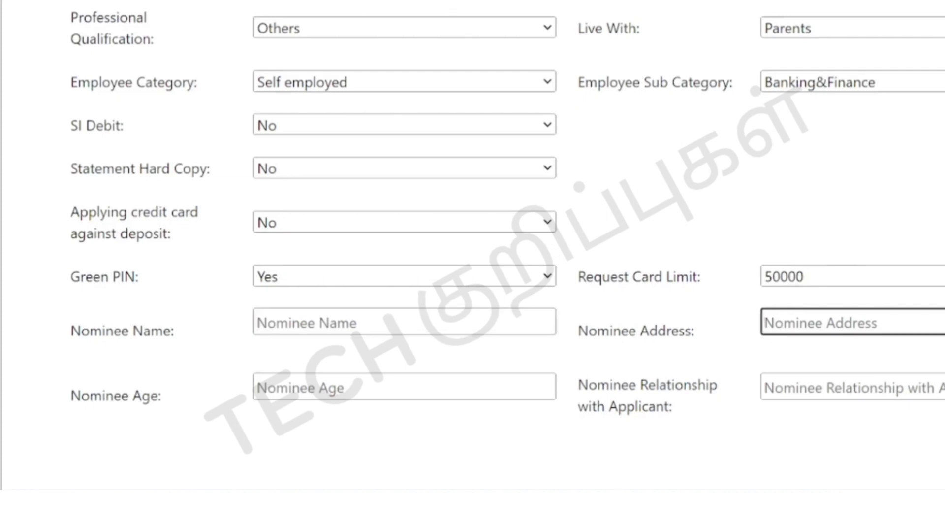
pyautogui.click(404, 386)
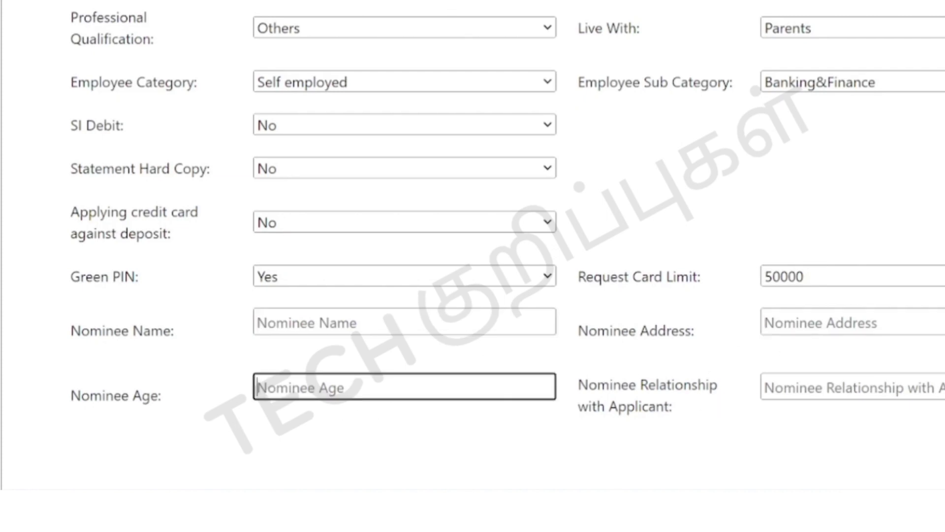
pyautogui.click(851, 386)
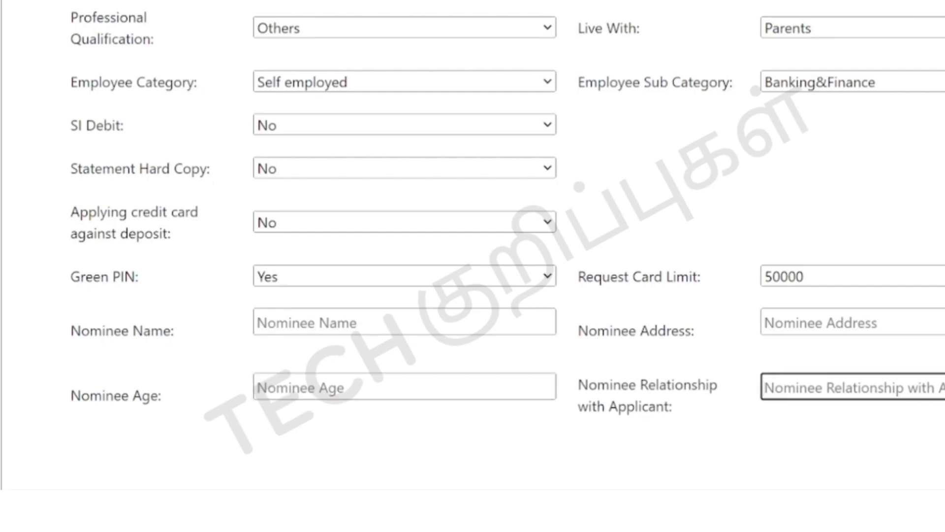
# Highlight the Upload PAN hints: accepted file formats and 300KB size limit
pyautogui.scroll(9, 713, 359)
pyautogui.scroll(-12, 717, 344)
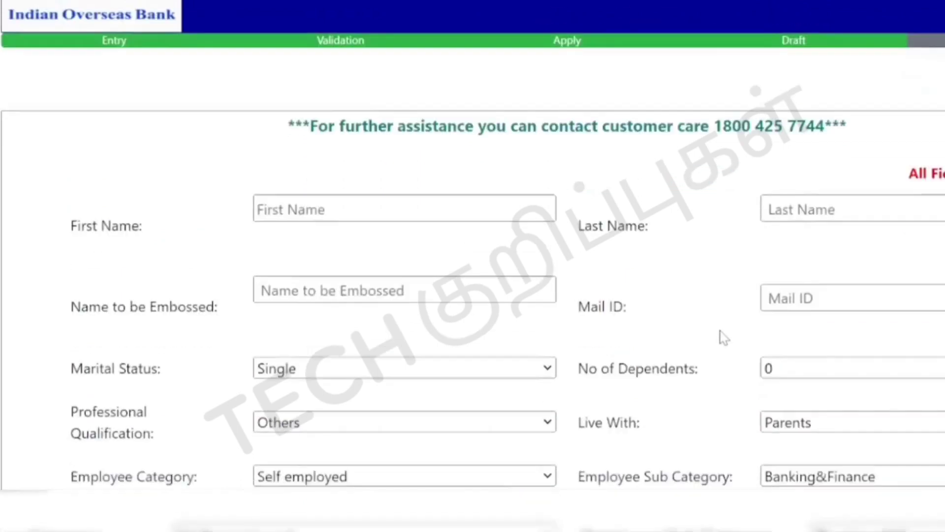
pyautogui.scroll(-3, 720, 329)
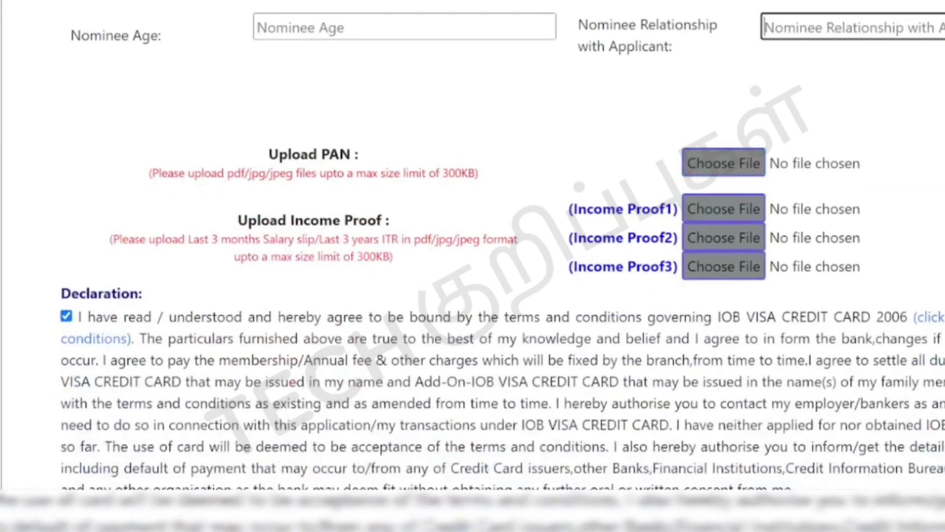
pyautogui.moveTo(440, 173); pyautogui.dragTo(468, 173)
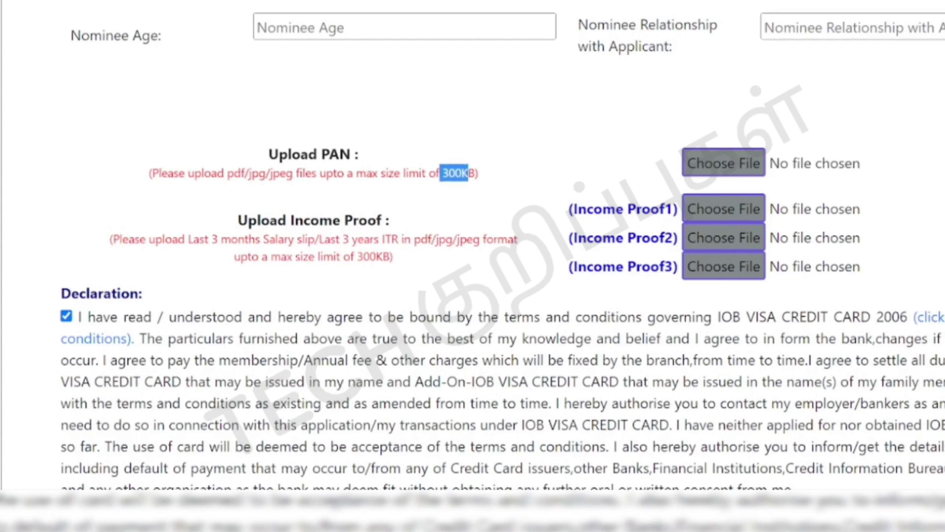
pyautogui.moveTo(227, 172); pyautogui.dragTo(272, 173)
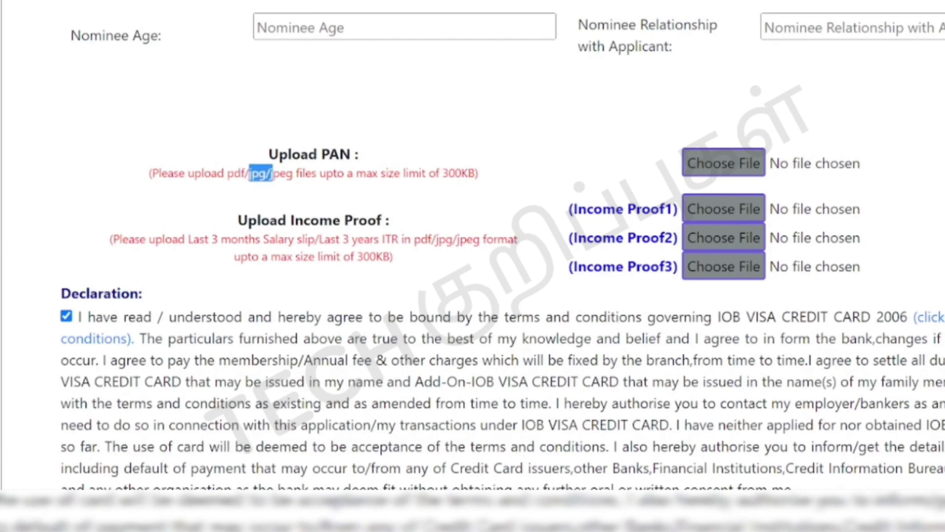
# Highlight income proof hints: 3 months salary slips or 3 years ITR, 300KB limit
pyautogui.moveTo(209, 239); pyautogui.dragTo(255, 239)
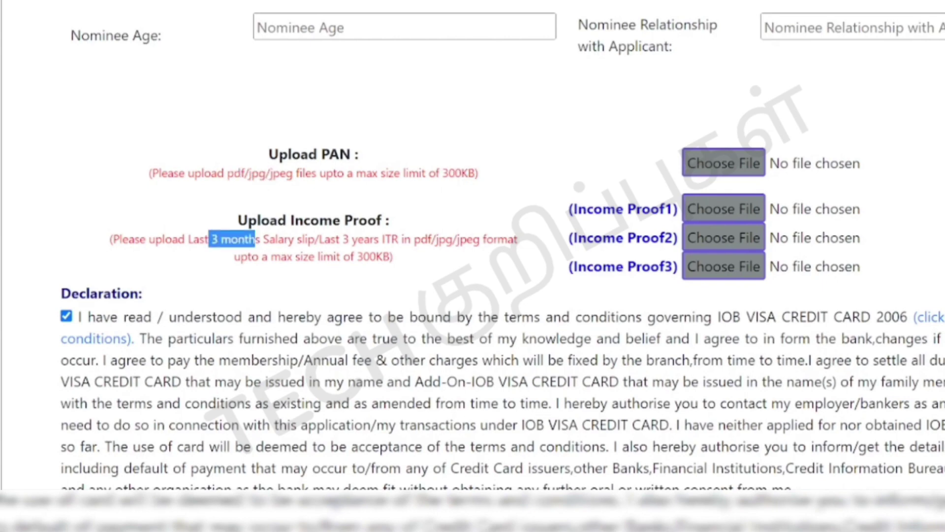
pyautogui.moveTo(314, 240); pyautogui.dragTo(414, 240)
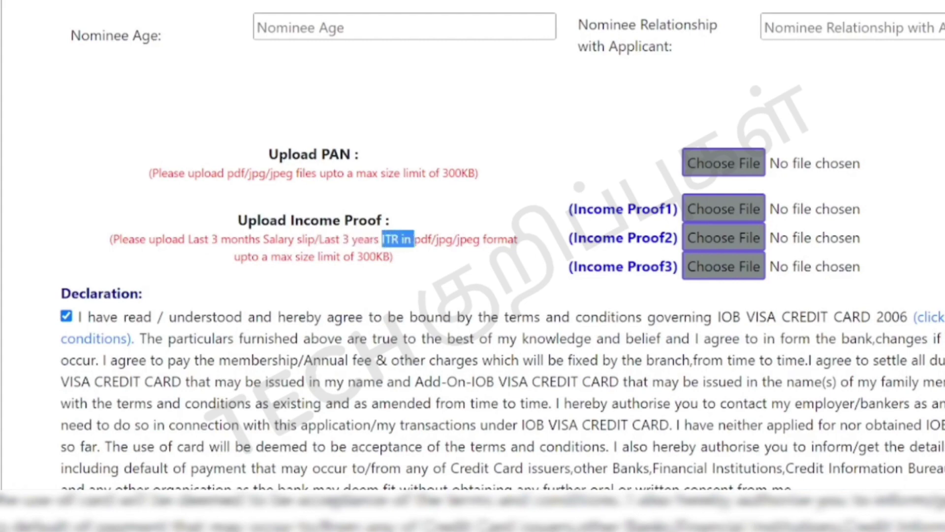
pyautogui.moveTo(350, 257); pyautogui.dragTo(382, 256)
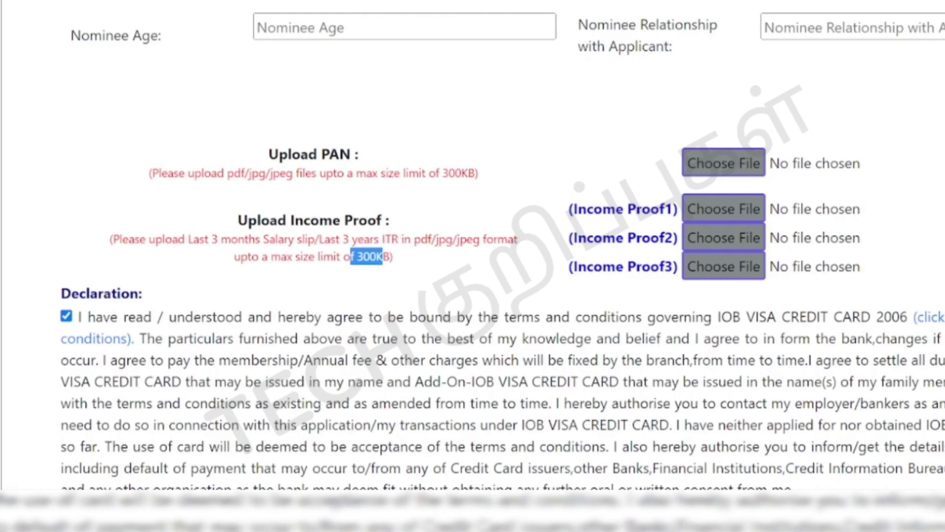
pyautogui.scroll(-2, 472, 266)
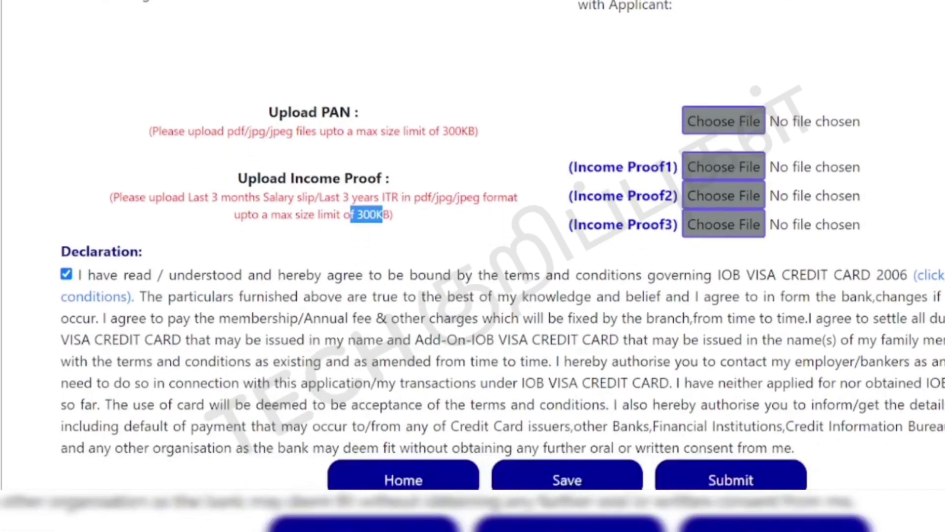